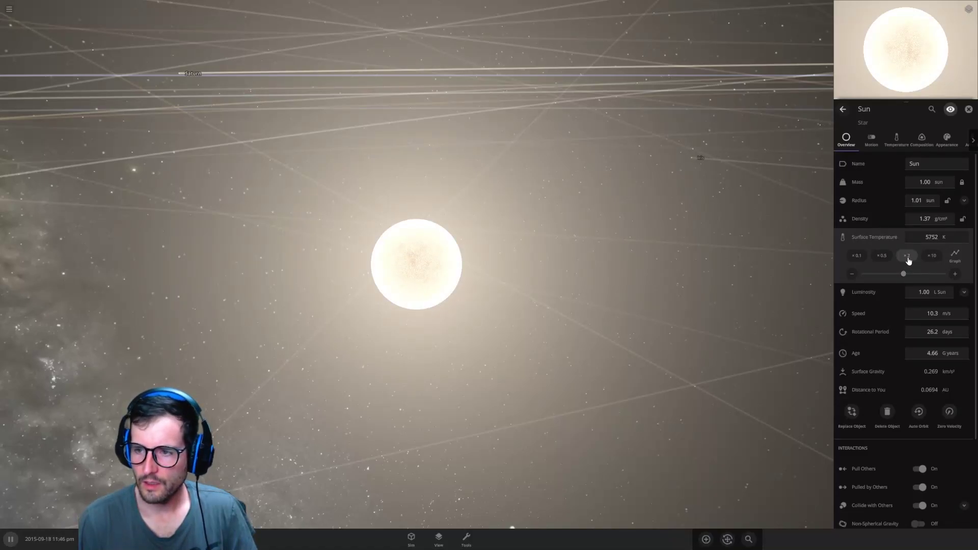
Step: Double the Sun's surface temperature to about 11,500 K with the ×2 button
left_click(909, 260)
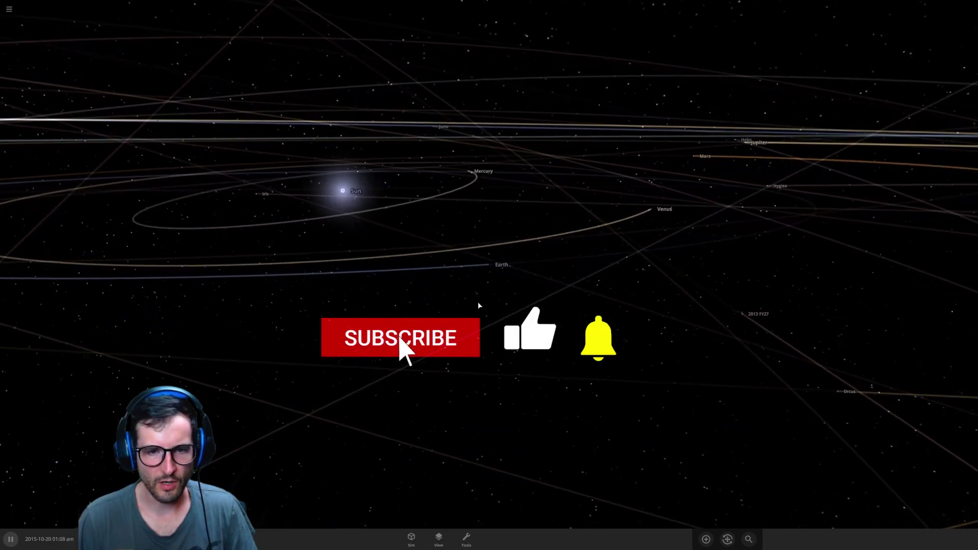
scroll(479, 306, "up", 5)
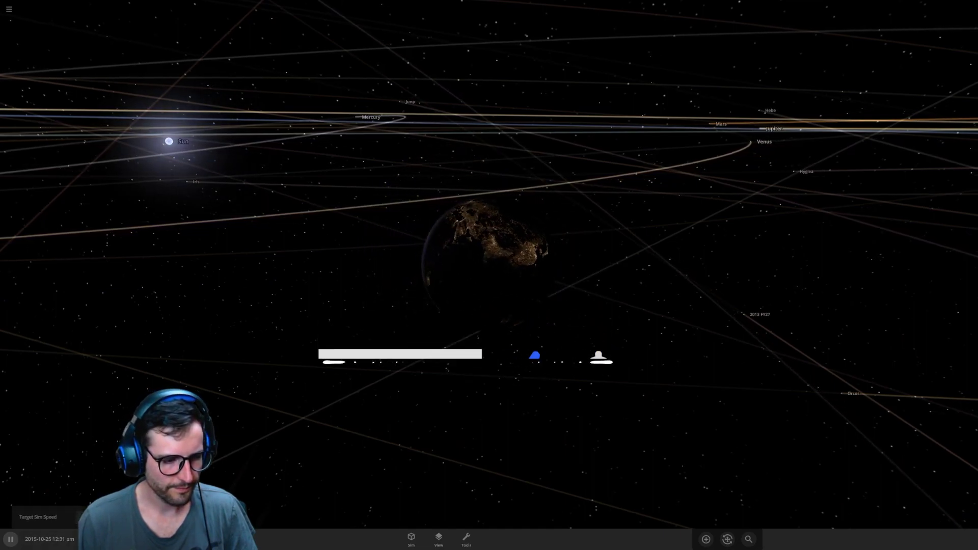
Step: Select Earth and expand its info card to show full properties, about 47.6 °C
left_click(511, 269)
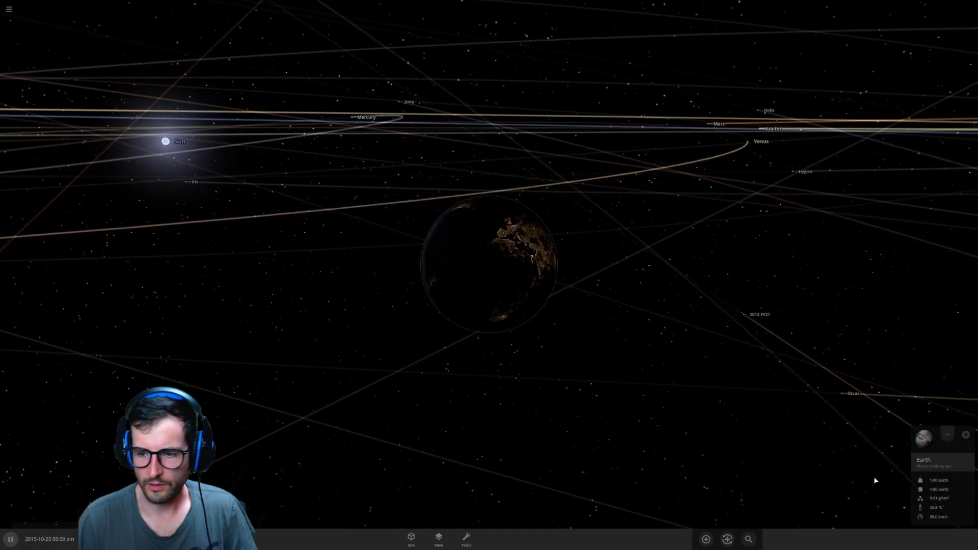
left_click(942, 453)
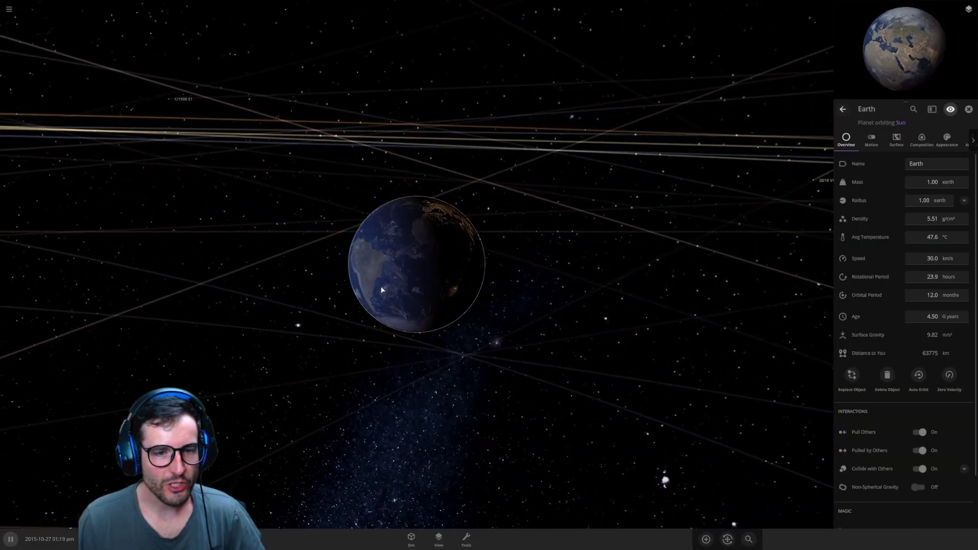
Step: Orbit around Earth's sunlit and night sides, bringing South America and the Milky Way into view
left_click_drag(381, 289, 441, 291)
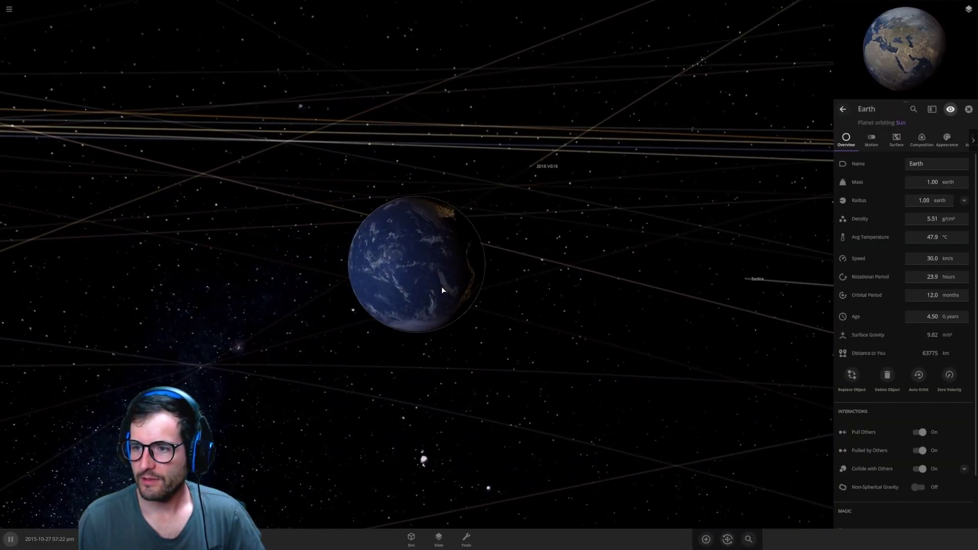
scroll(443, 289, "up", 3)
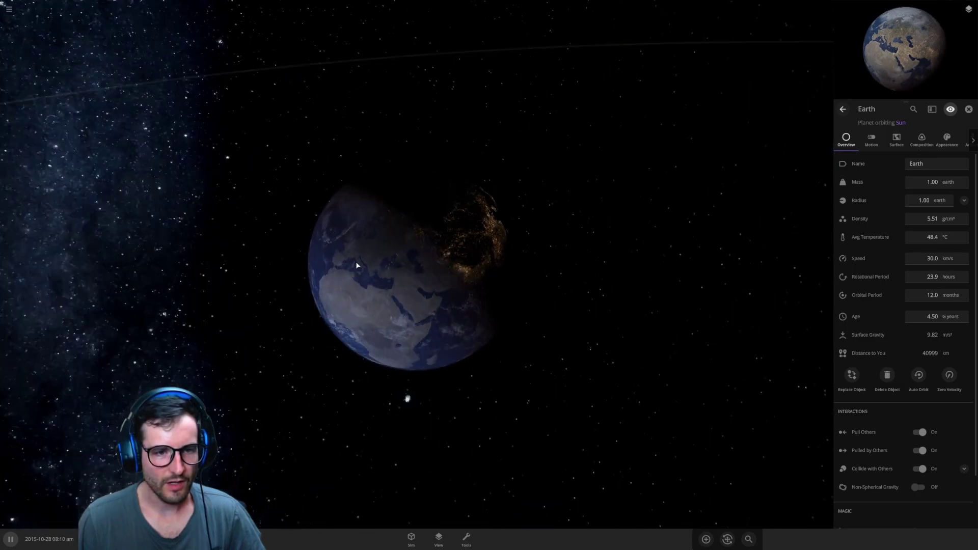
mouse_move(357, 265)
left_mouse_down()
mouse_move(346, 178)
mouse_move(419, 272)
mouse_move(408, 192)
mouse_move(406, 307)
mouse_move(404, 292)
left_mouse_up()
scroll(403, 290, "up", 3)
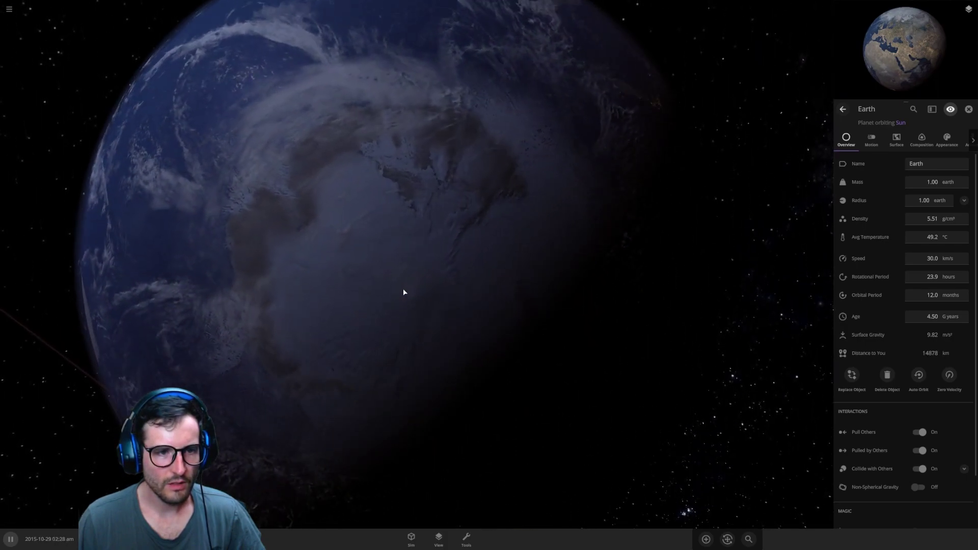
scroll(403, 291, "down", 1)
mouse_move(377, 238)
left_mouse_down()
mouse_move(411, 223)
mouse_move(411, 275)
mouse_move(389, 362)
mouse_move(400, 350)
left_mouse_up()
scroll(389, 361, "down", 2)
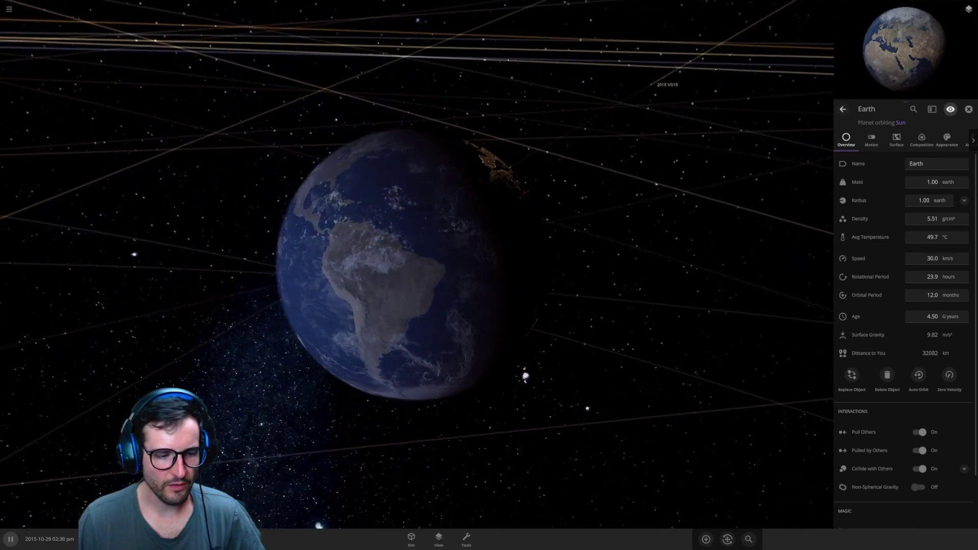
mouse_move(602, 215)
left_mouse_down()
mouse_move(328, 190)
mouse_move(557, 182)
left_mouse_up()
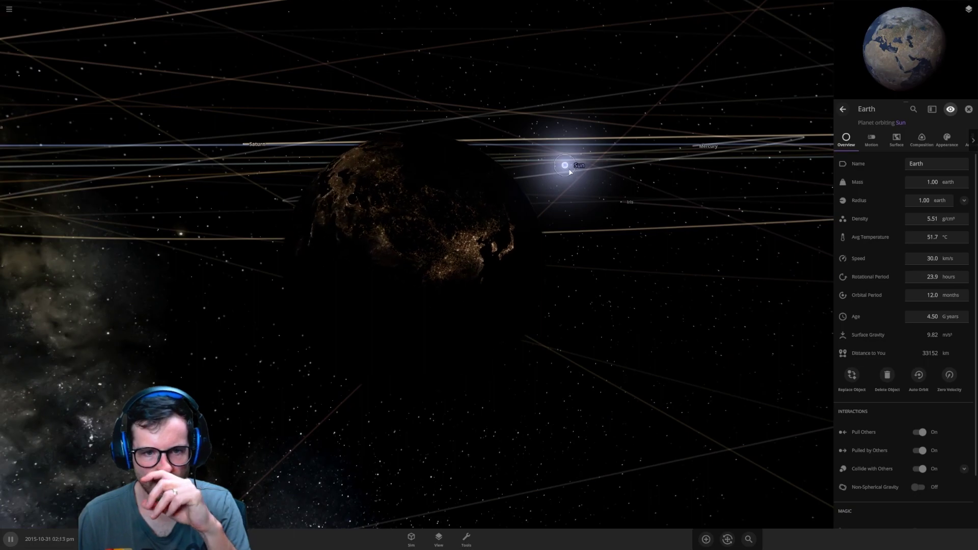
left_click_drag(301, 243, 569, 245)
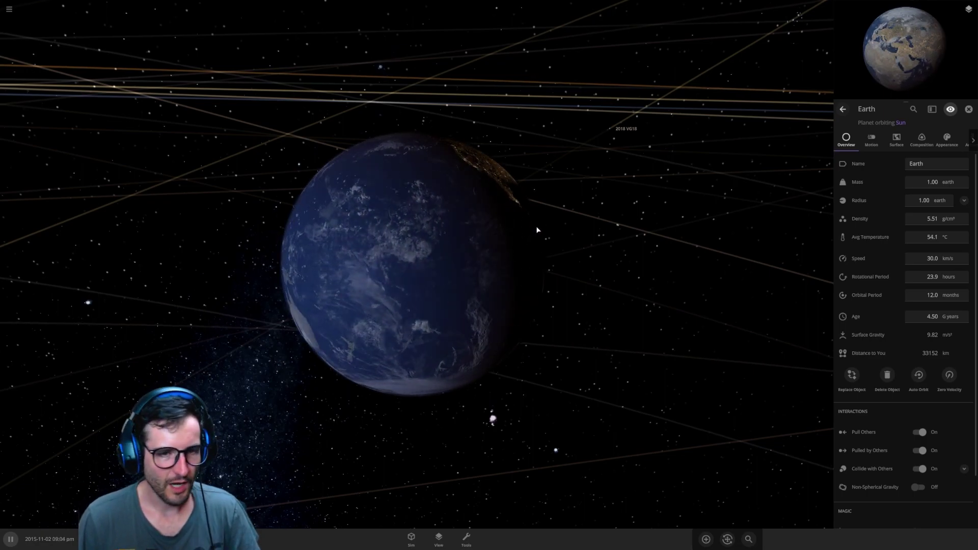
mouse_move(538, 230)
left_mouse_down()
mouse_move(247, 301)
mouse_move(254, 200)
mouse_move(396, 222)
left_mouse_up()
mouse_move(549, 104)
left_mouse_down()
mouse_move(528, 223)
mouse_move(577, 157)
mouse_move(473, 166)
mouse_move(459, 245)
mouse_move(234, 166)
mouse_move(339, 304)
left_mouse_up()
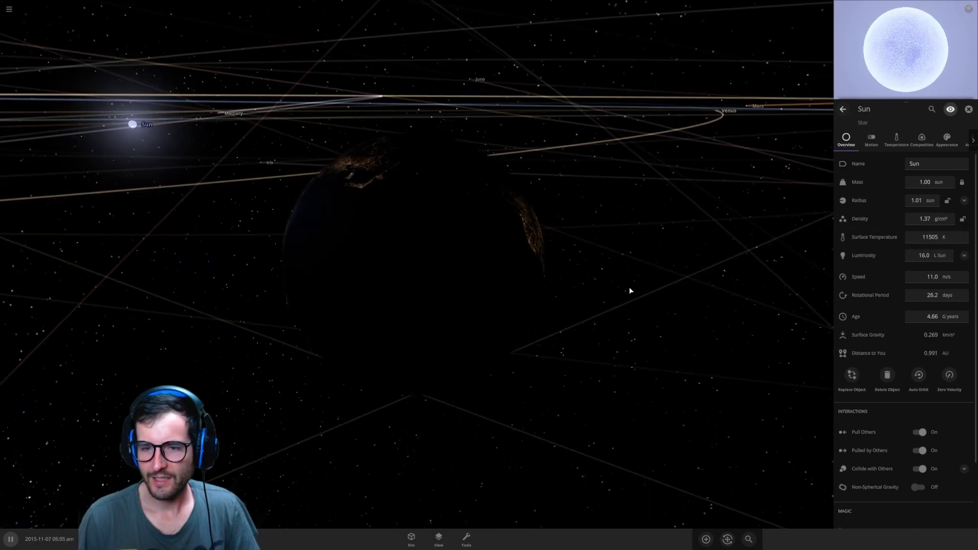
Step: Fly to Earth, then close and reopen its full properties panel
double_click(344, 245)
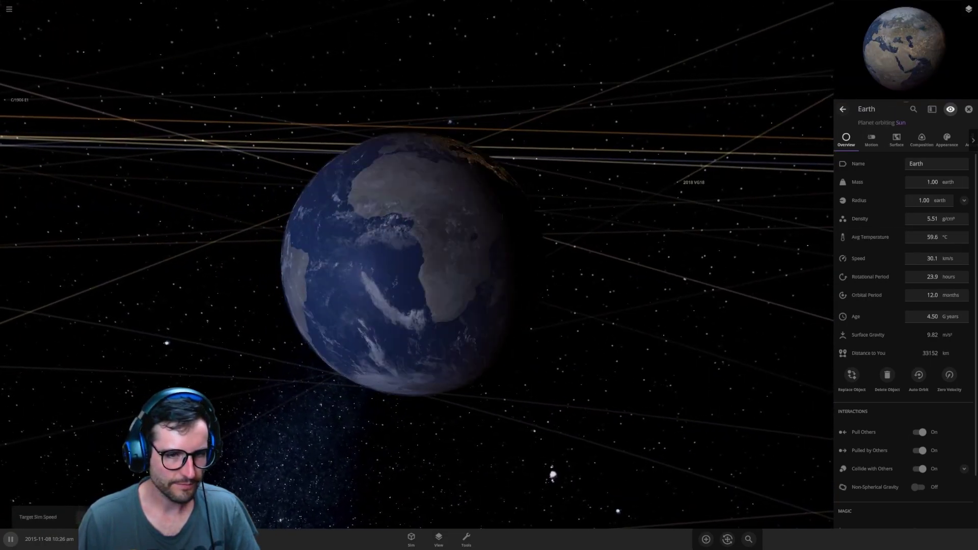
key("Escape")
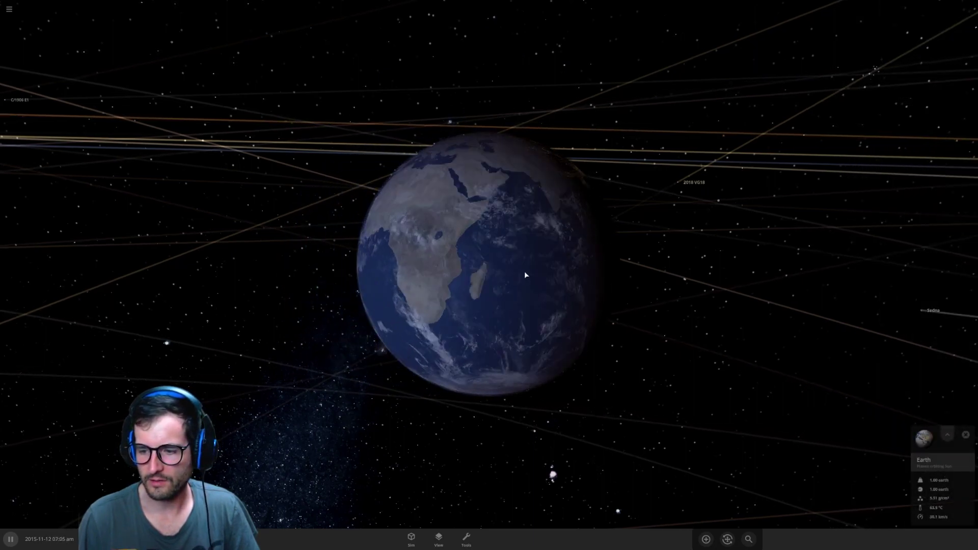
left_click(950, 436)
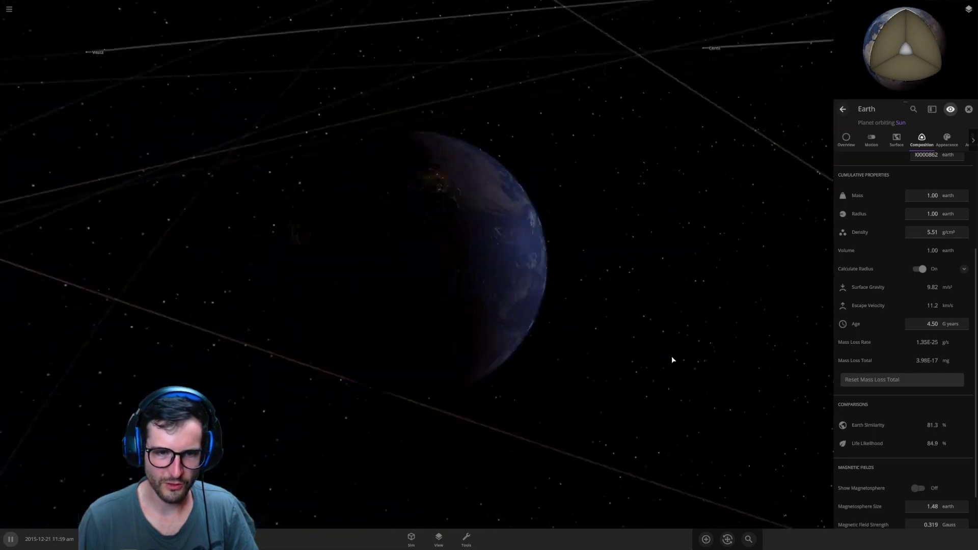
scroll(672, 357, "down", 10)
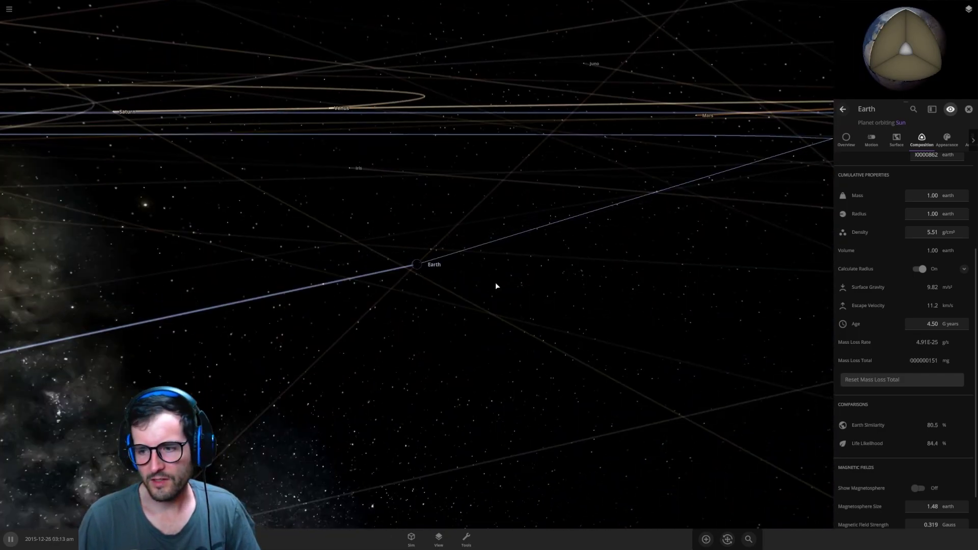
scroll(495, 286, "up", 5)
scroll(466, 344, "up", 5)
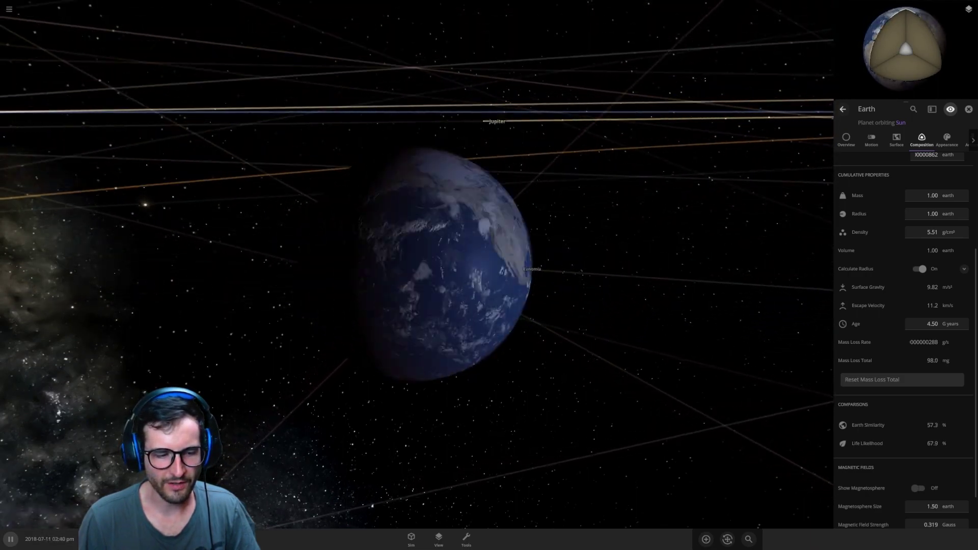
Step: Speed up time toward 2035 and orbit to face Earth's night side
key("comma")
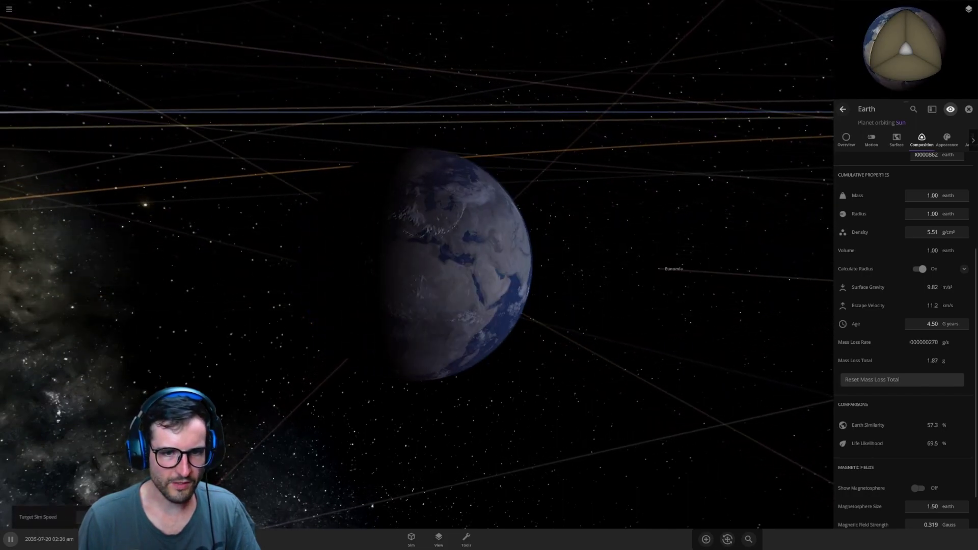
mouse_move(616, 278)
left_mouse_down()
mouse_move(502, 329)
mouse_move(378, 263)
left_mouse_up()
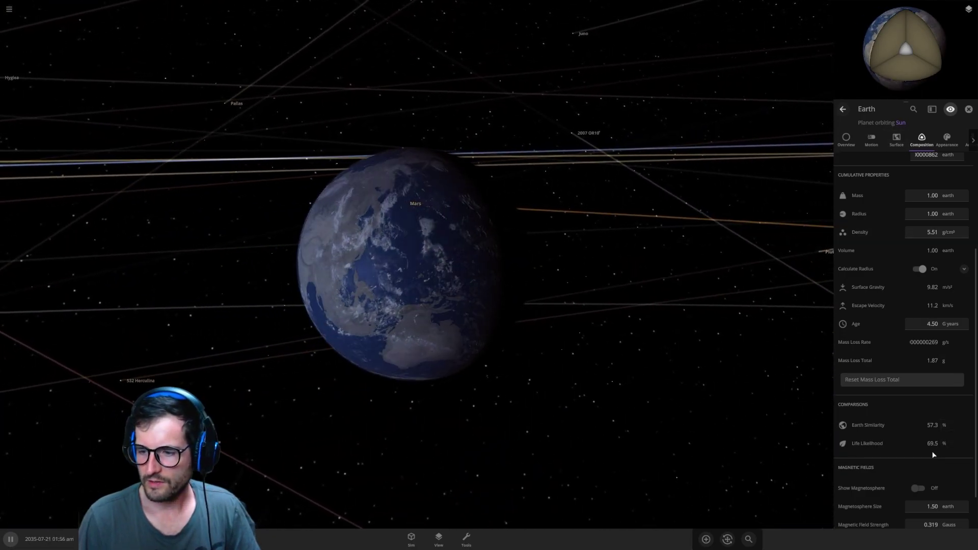
mouse_move(933, 425)
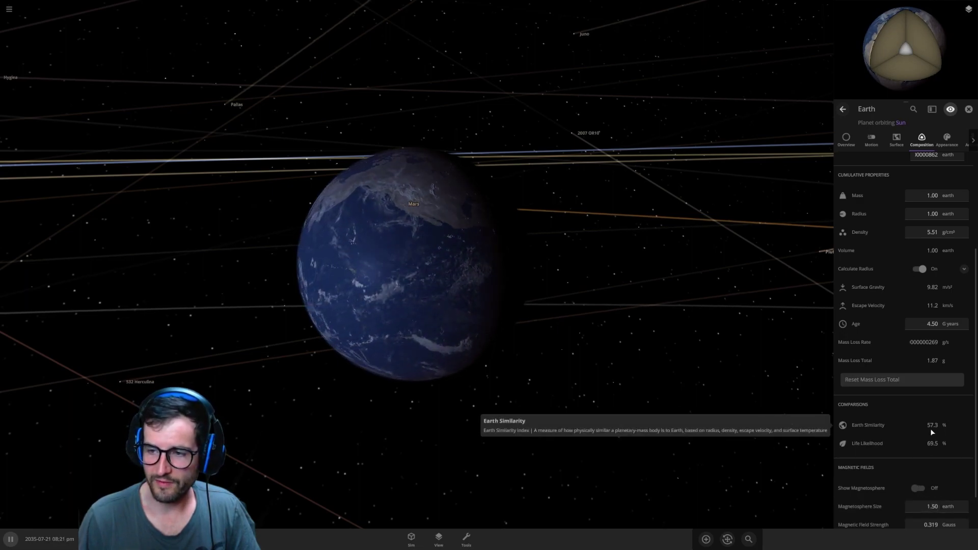
Step: Show Earth's Overview at 286 °C and orbit over the Atlantic with time sped up
left_click(847, 140)
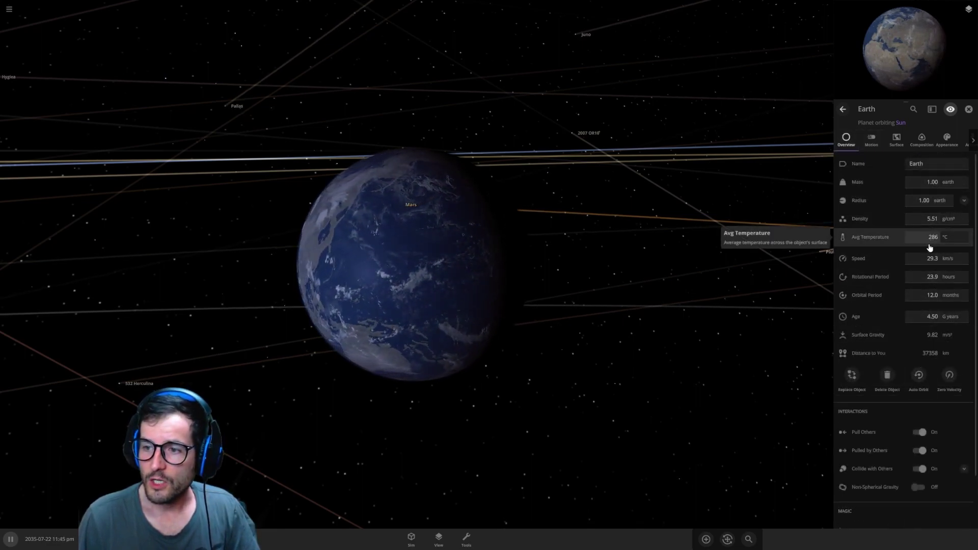
mouse_move(385, 188)
left_mouse_down()
mouse_move(424, 216)
mouse_move(461, 217)
mouse_move(448, 154)
mouse_move(408, 202)
mouse_move(372, 357)
mouse_move(459, 273)
mouse_move(464, 349)
mouse_move(422, 328)
mouse_move(398, 284)
mouse_move(445, 178)
mouse_move(273, 323)
mouse_move(344, 351)
mouse_move(466, 264)
mouse_move(462, 235)
mouse_move(291, 268)
left_mouse_up()
scroll(397, 285, "up", 3)
scroll(363, 247, "up", 2)
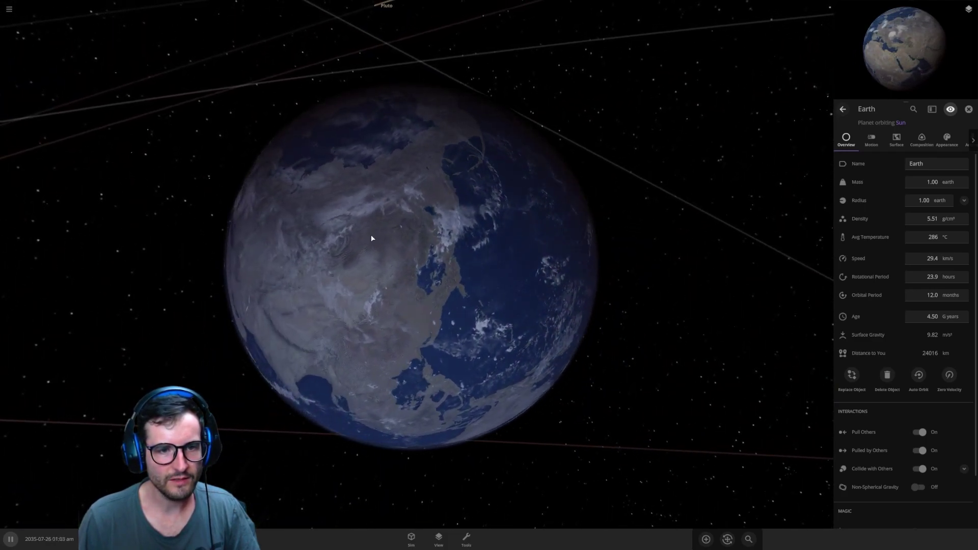
key("comma")
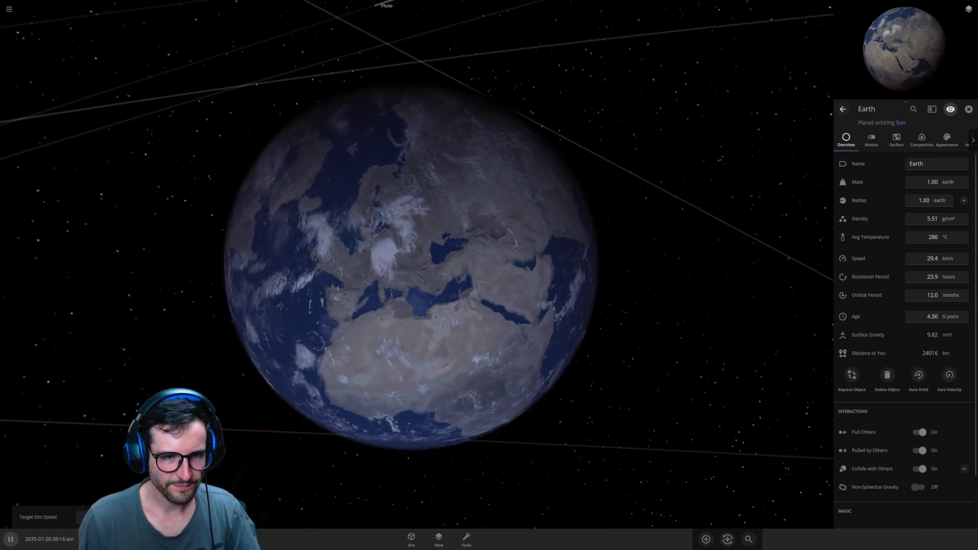
mouse_move(464, 400)
left_mouse_down()
mouse_move(344, 196)
mouse_move(540, 339)
left_mouse_up()
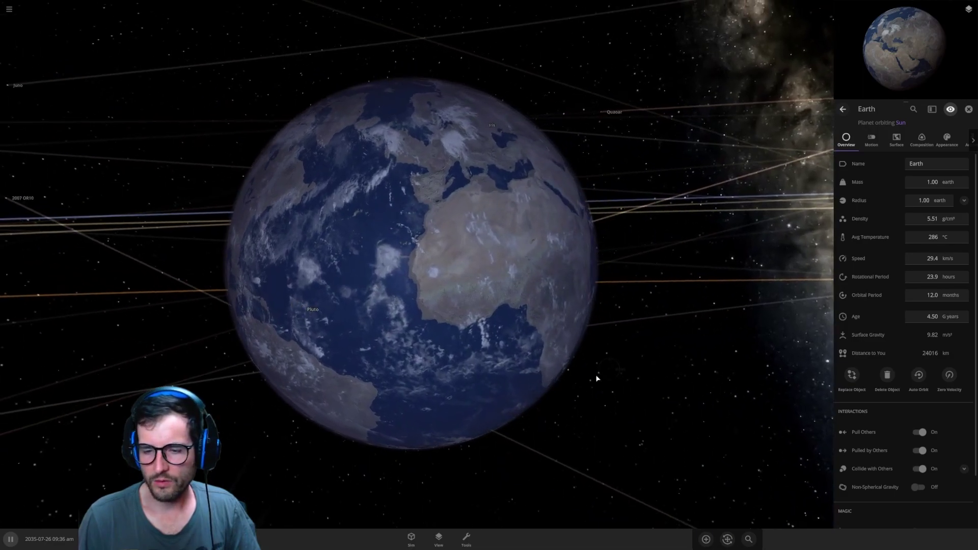
scroll(385, 221, "up", 3)
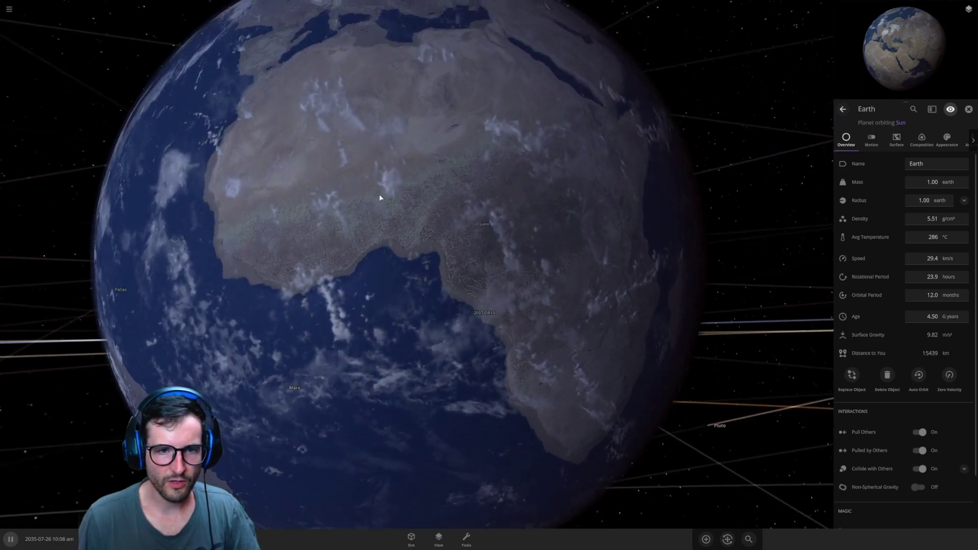
scroll(381, 197, "up", 2)
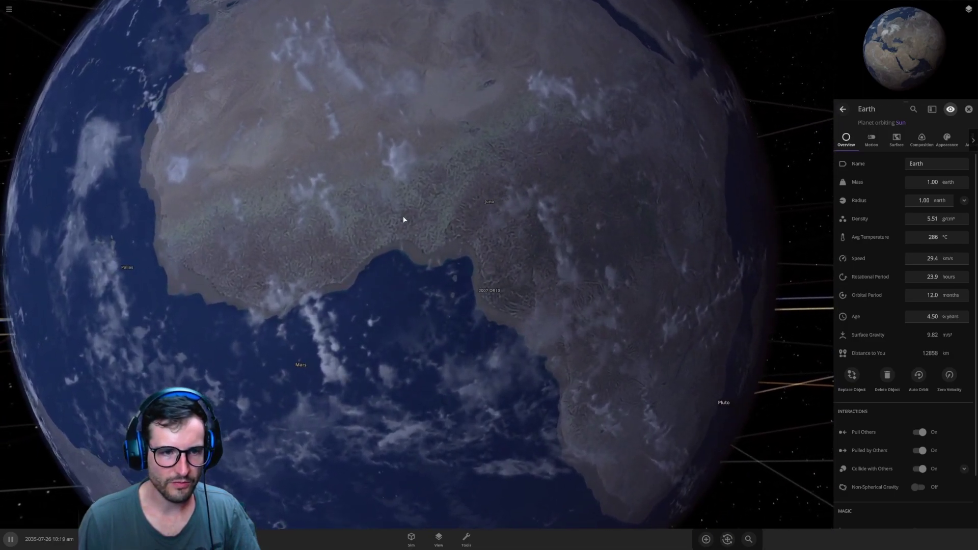
scroll(433, 227, "up", 2)
mouse_move(399, 249)
left_mouse_down()
mouse_move(413, 304)
mouse_move(403, 230)
left_mouse_up()
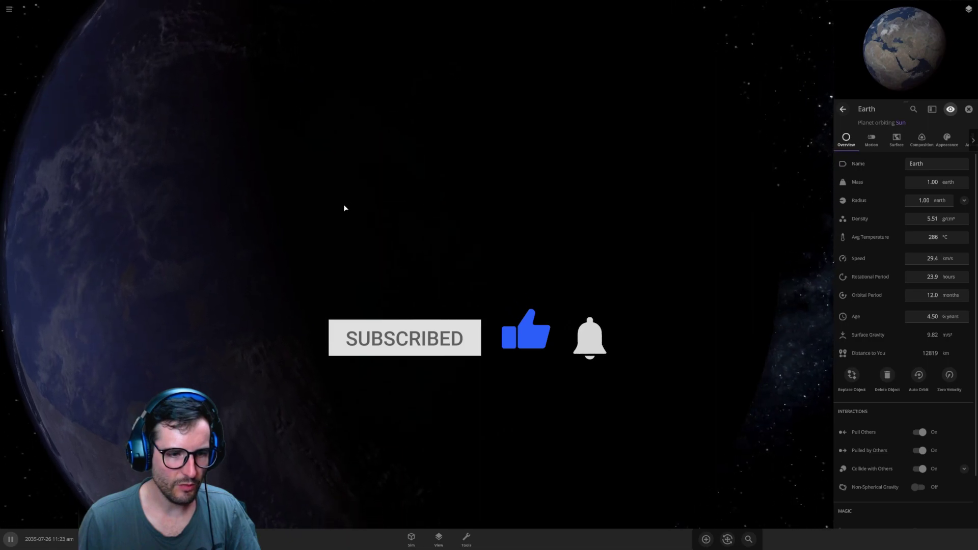